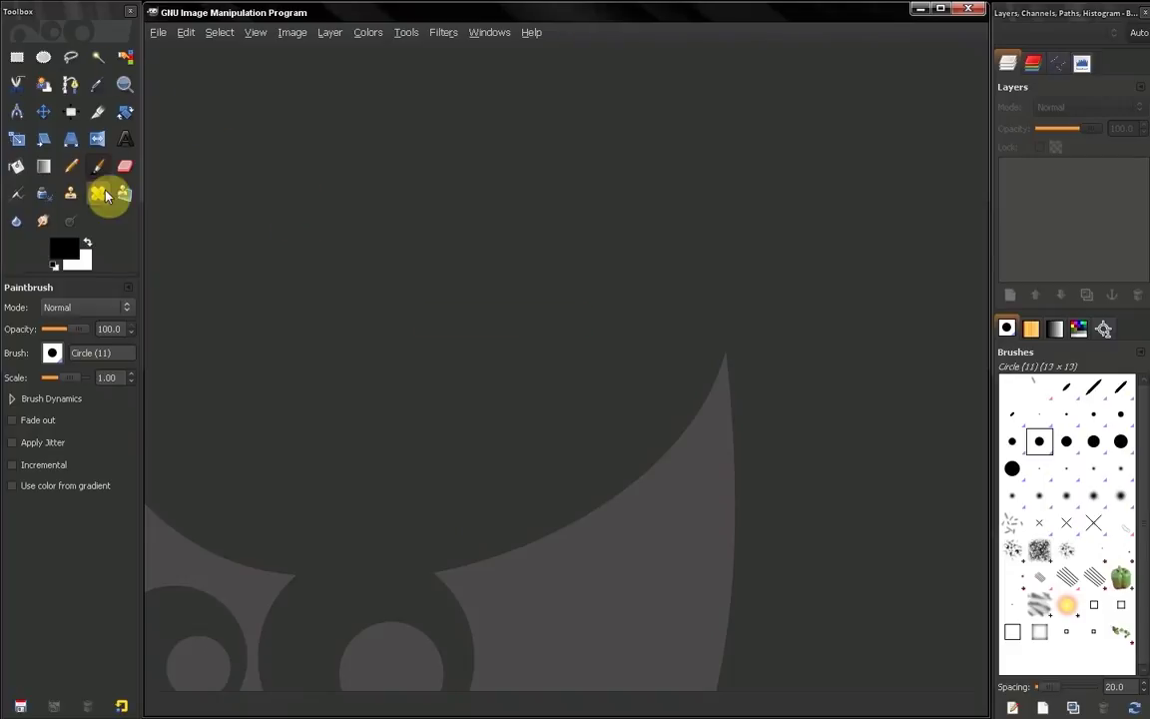
# Activate the Rectangle Select tool after briefly switching to the Perspective tool.
pyautogui.click(61, 12)
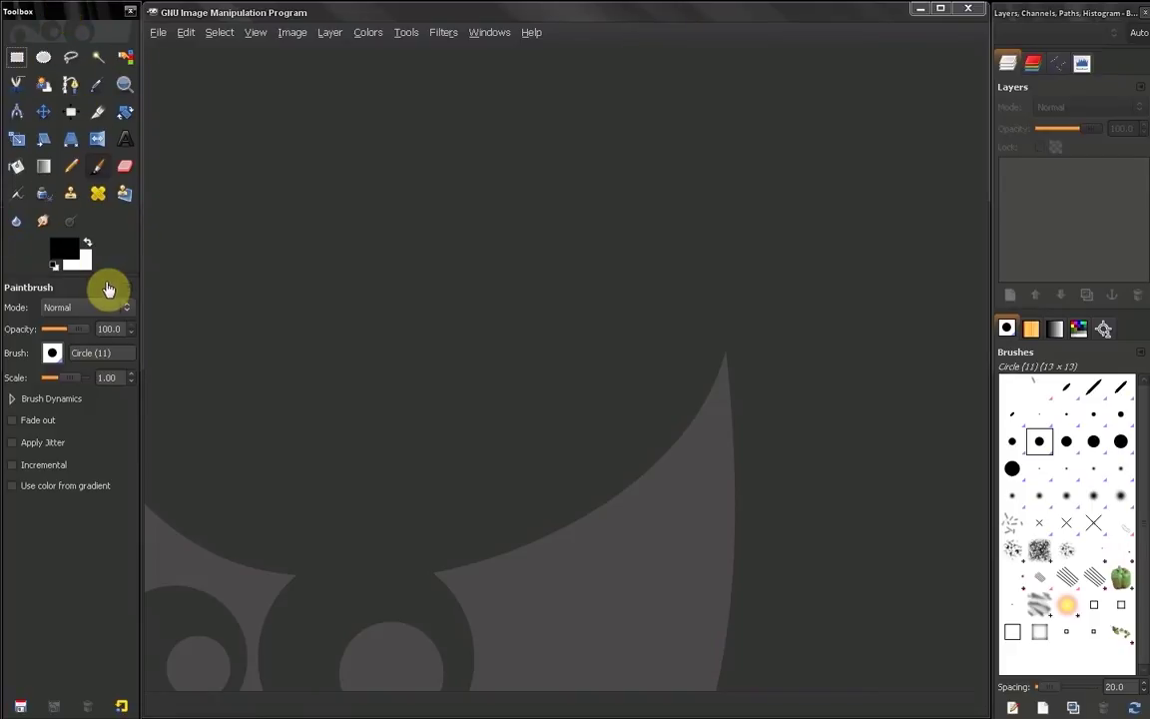
pyautogui.click(70, 140)
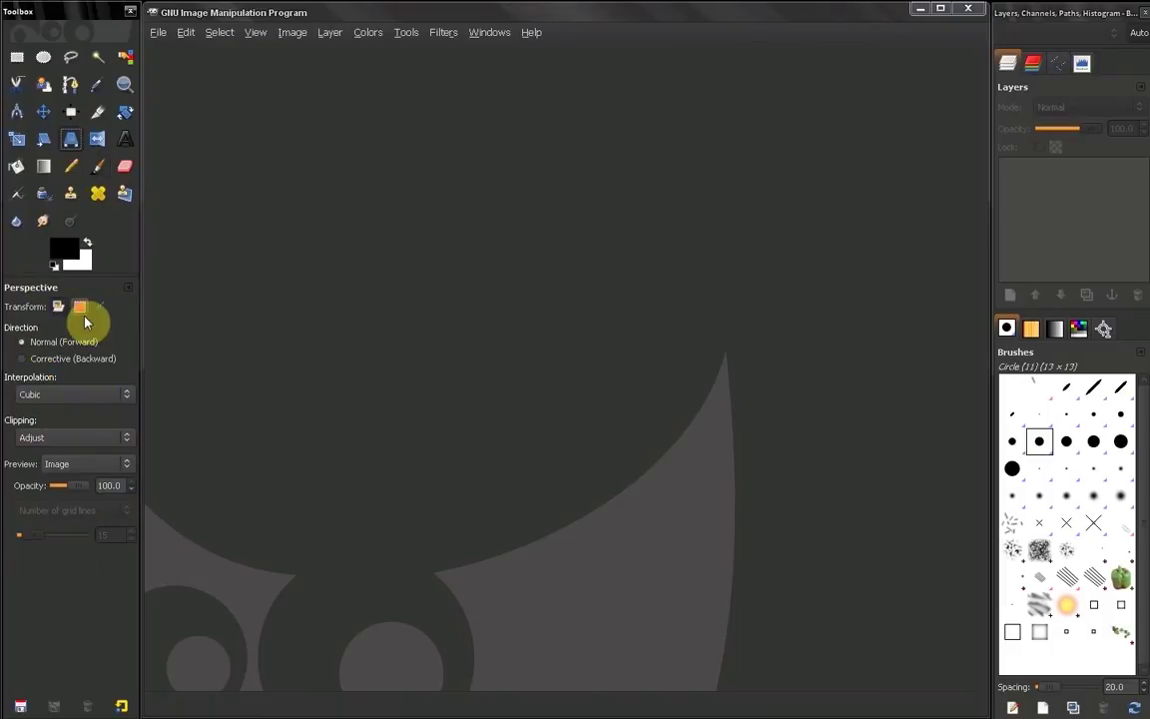
pyautogui.click(17, 59)
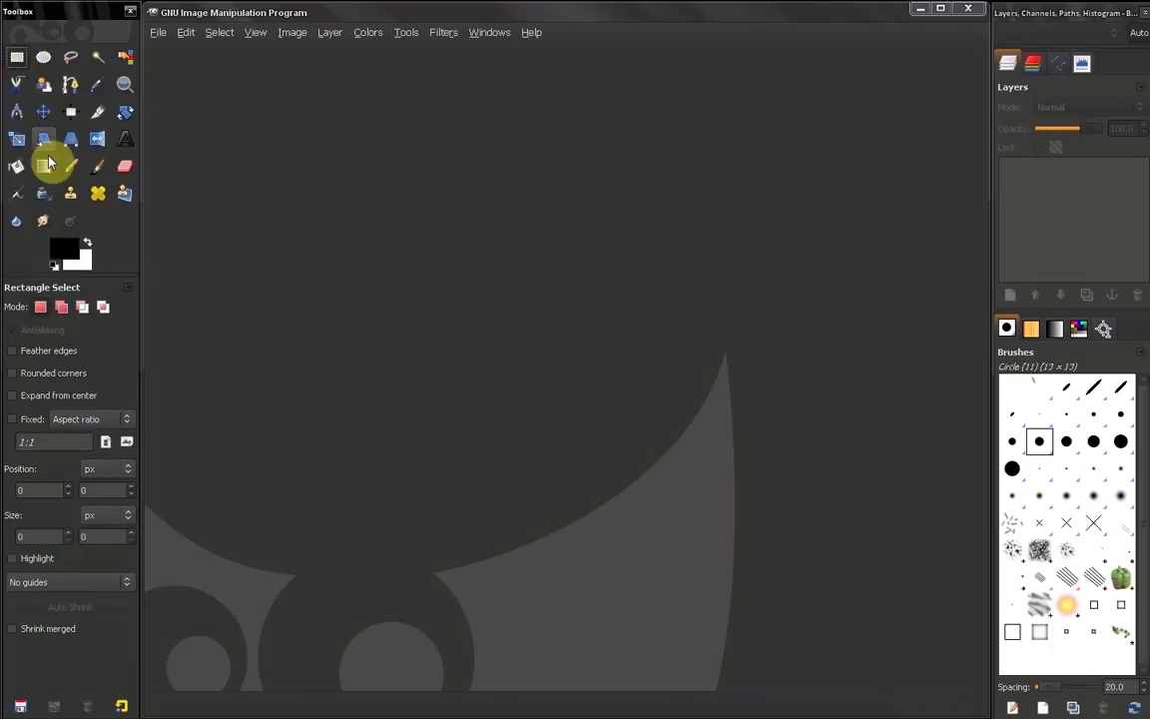
# Open the Tool Options tab menu and show its Tool Options Menu submenu with save, restore and reset commands.
pyautogui.click(126, 290)
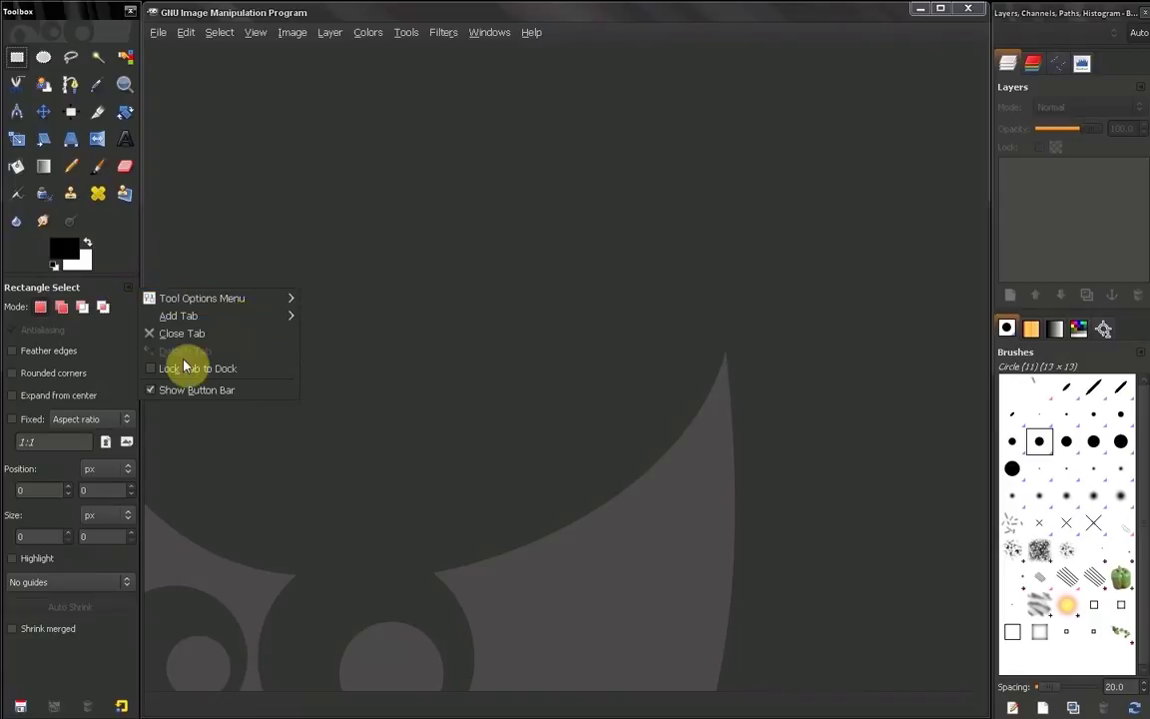
pyautogui.click(126, 288)
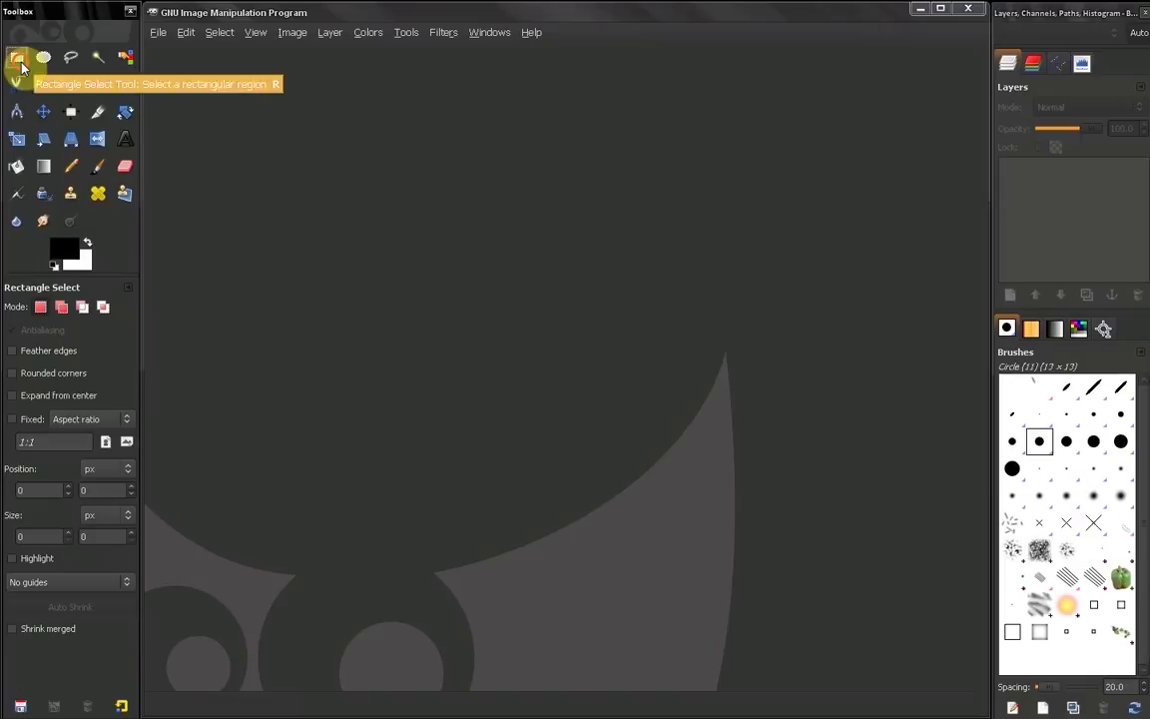
pyautogui.click(131, 290)
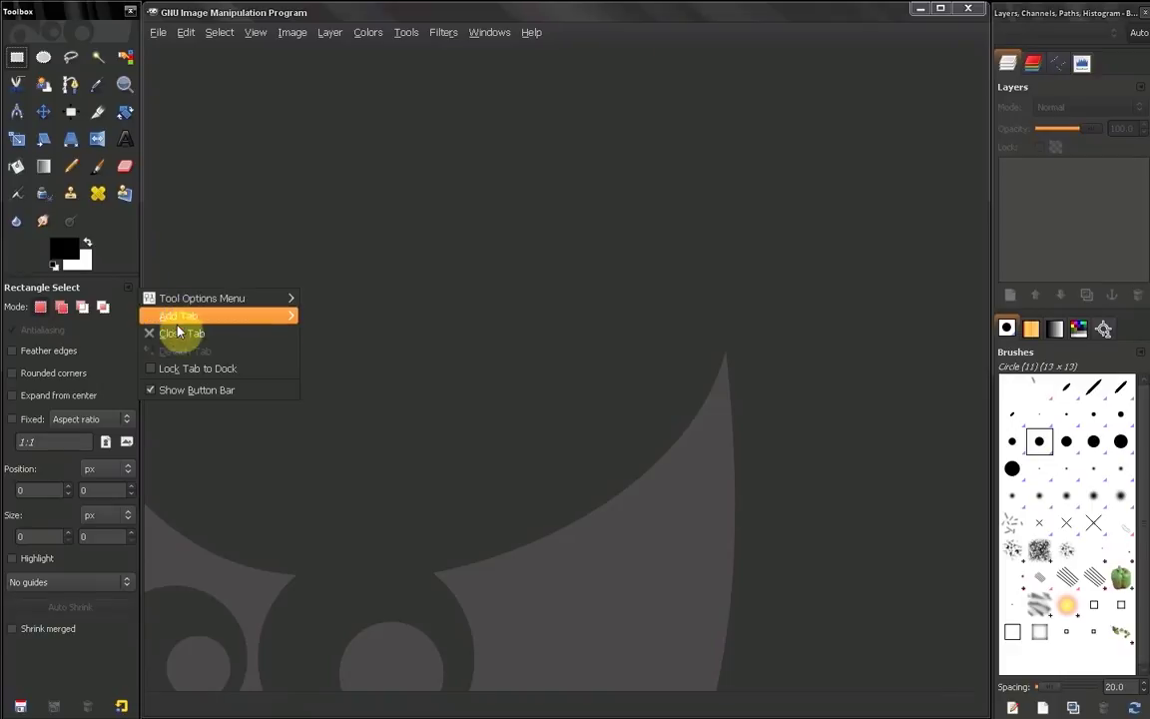
pyautogui.moveTo(194, 304)
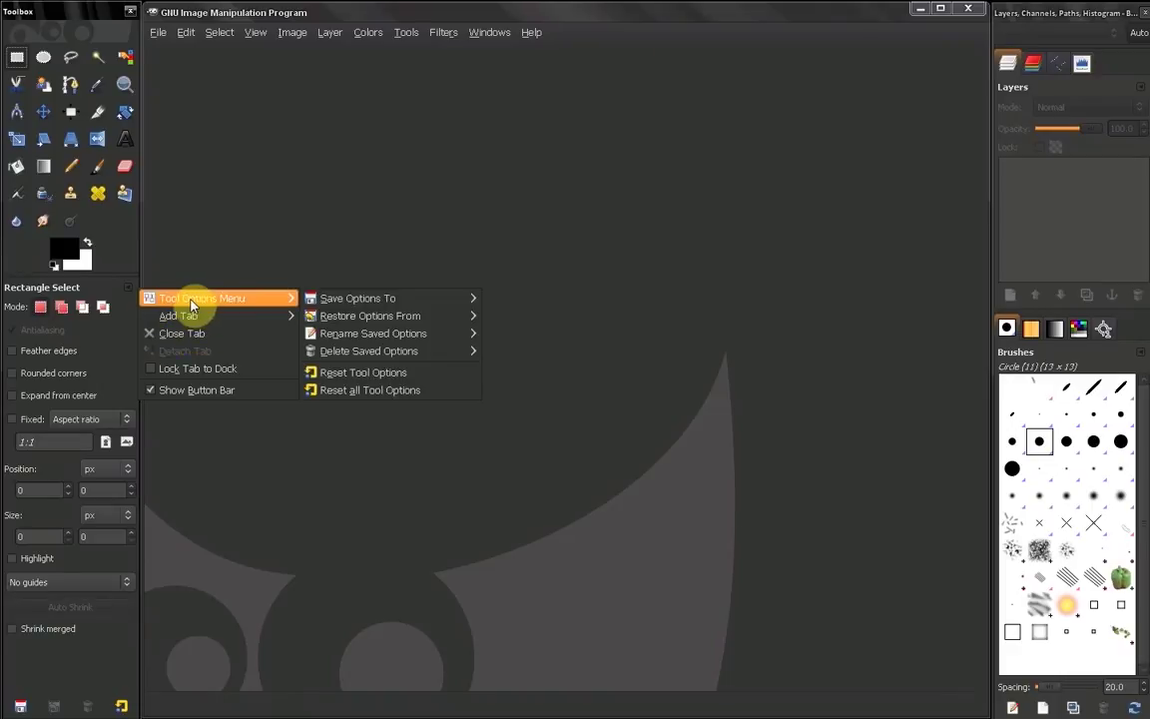
pyautogui.moveTo(385, 299)
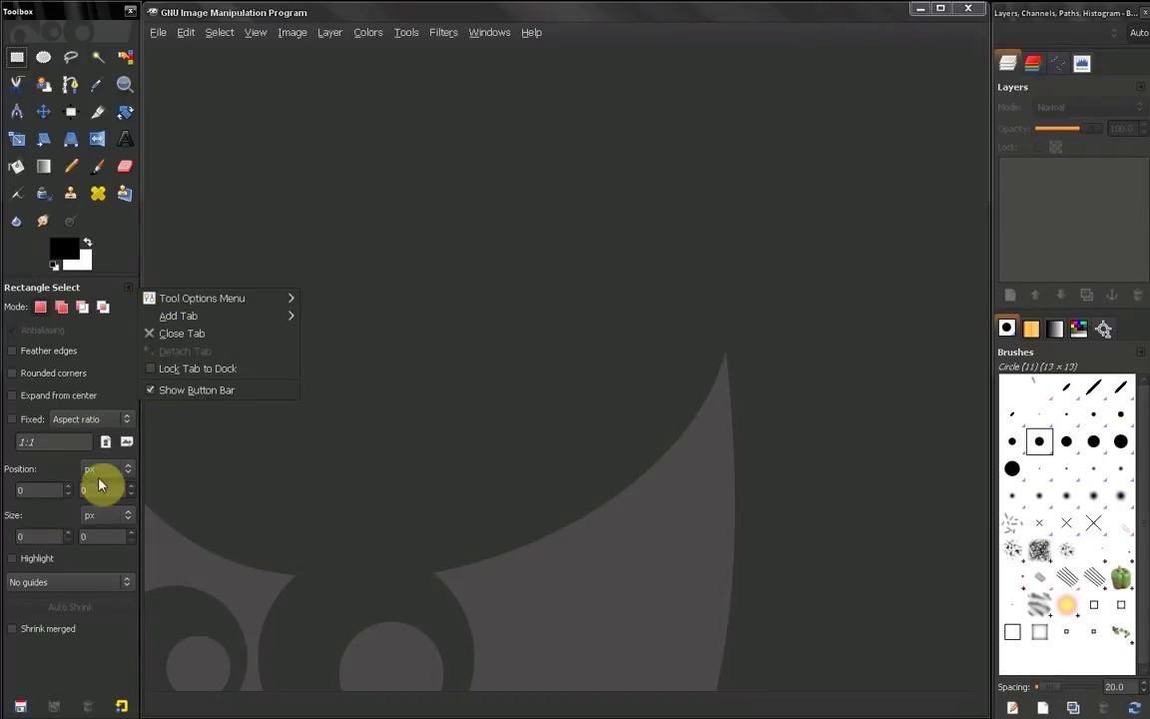
pyautogui.moveTo(264, 298)
pyautogui.moveTo(342, 300)
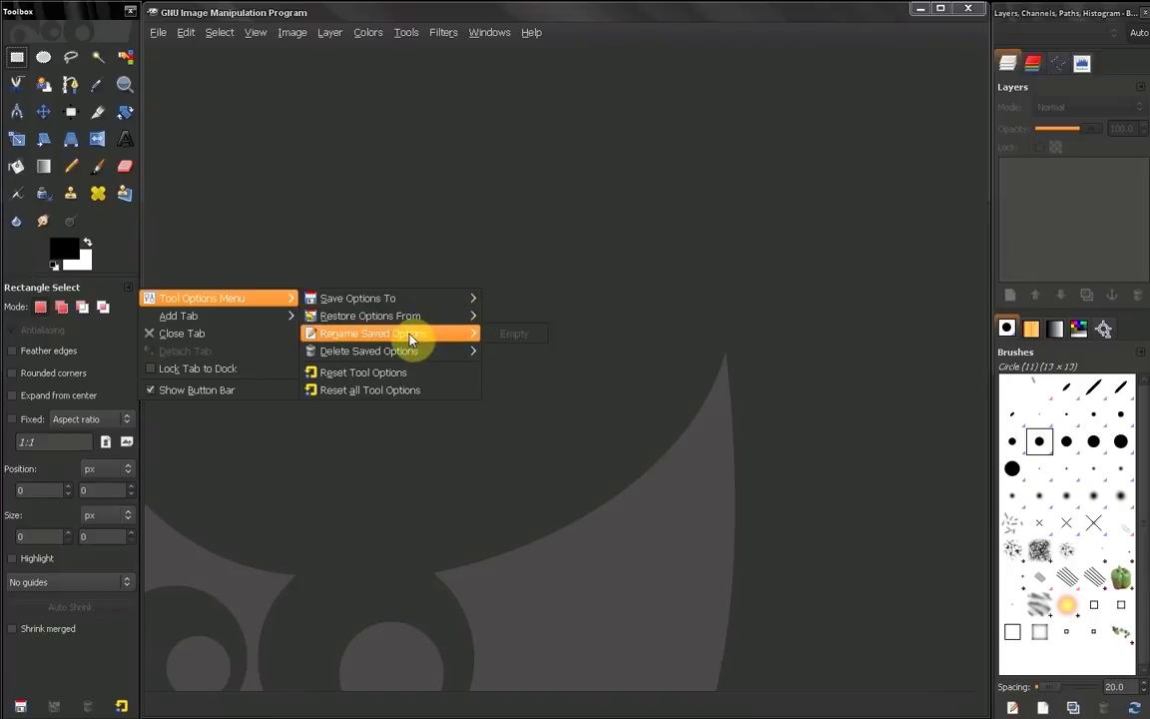
pyautogui.moveTo(407, 351)
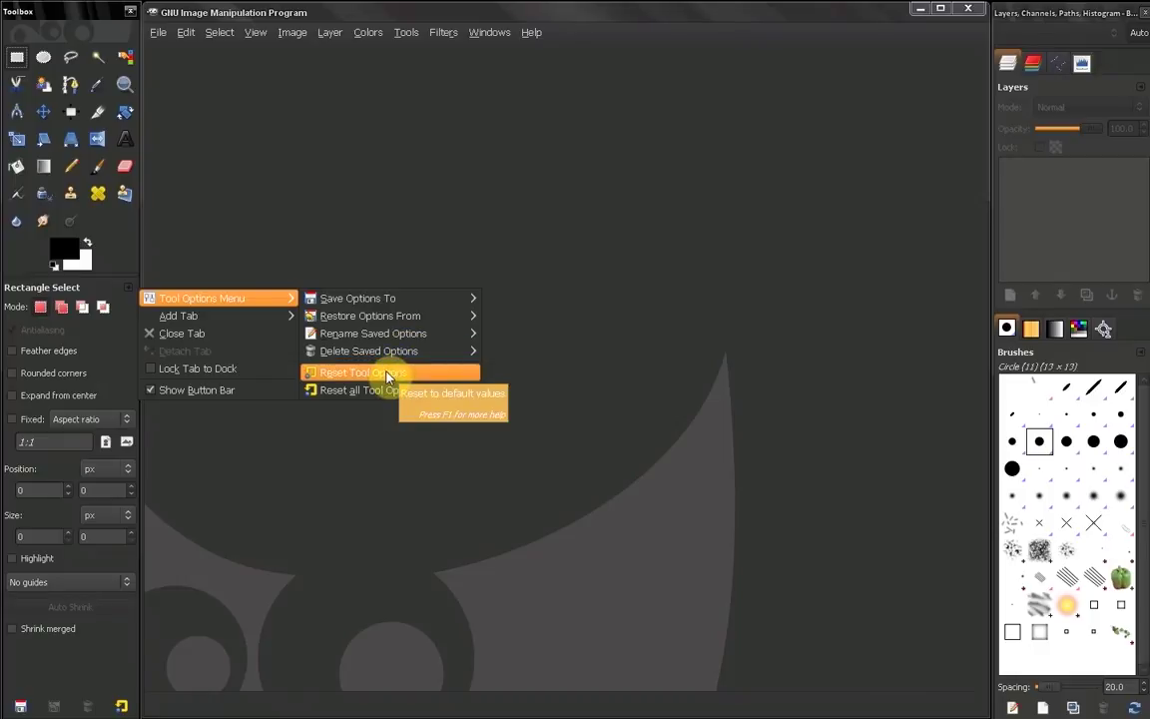
# Turn on Rounded corners and Expand from center for Rectangle Select.
pyautogui.click(386, 374)
pyautogui.click(12, 395)
pyautogui.click(12, 373)
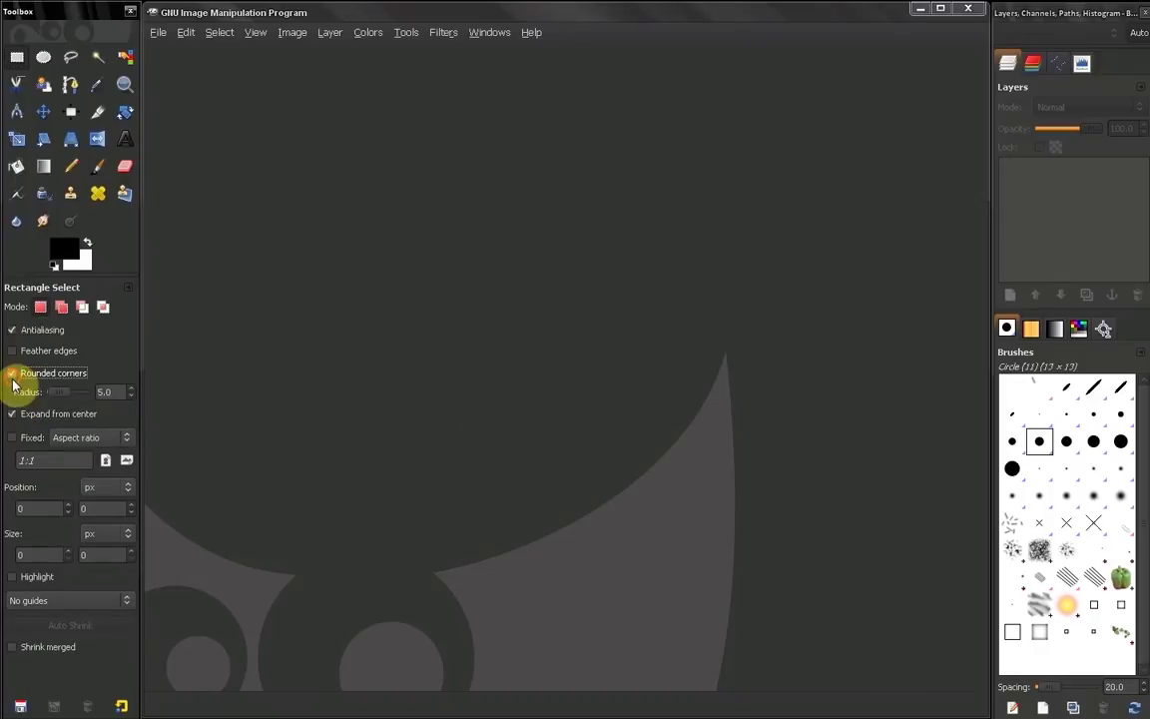
pyautogui.click(40, 461)
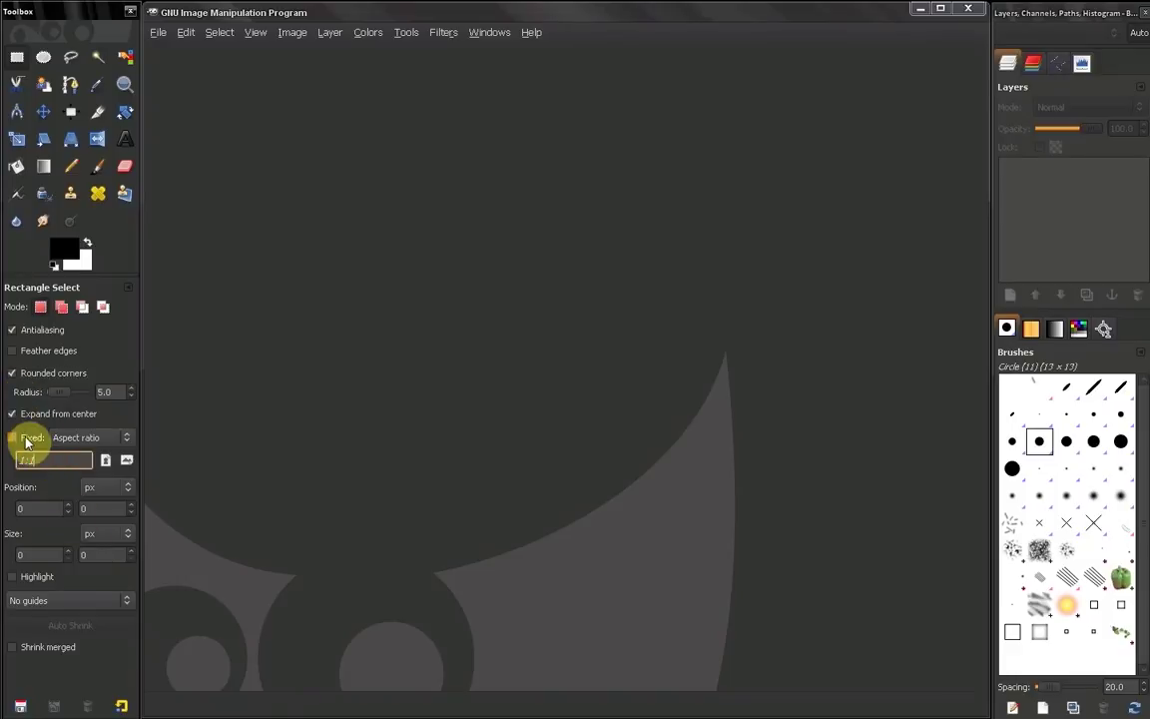
# Reset the Rectangle Select options to defaults from the Tool Options Menu.
pyautogui.click(126, 287)
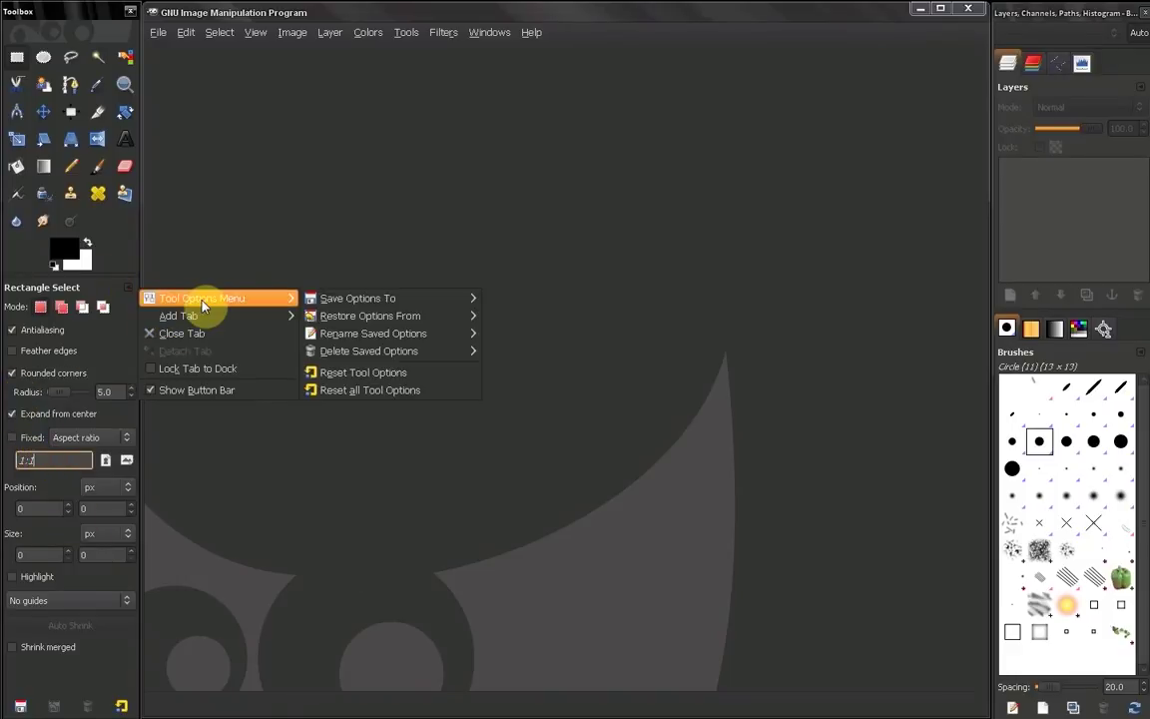
pyautogui.click(321, 373)
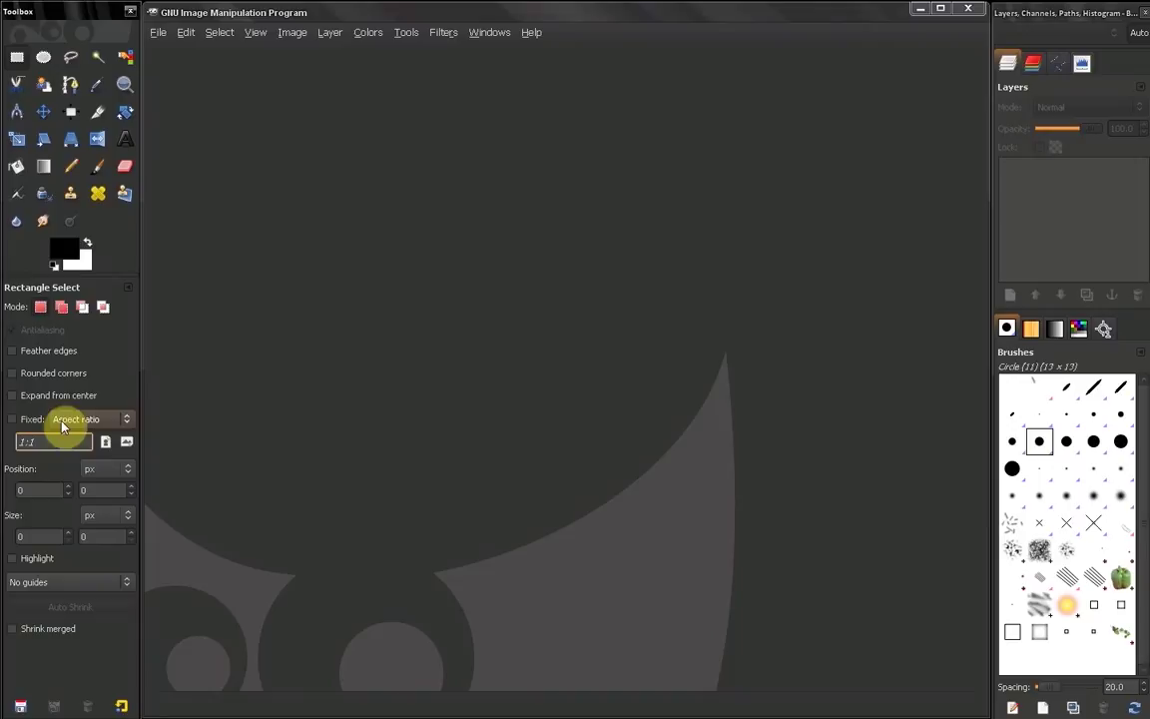
pyautogui.click(128, 288)
pyautogui.moveTo(230, 299)
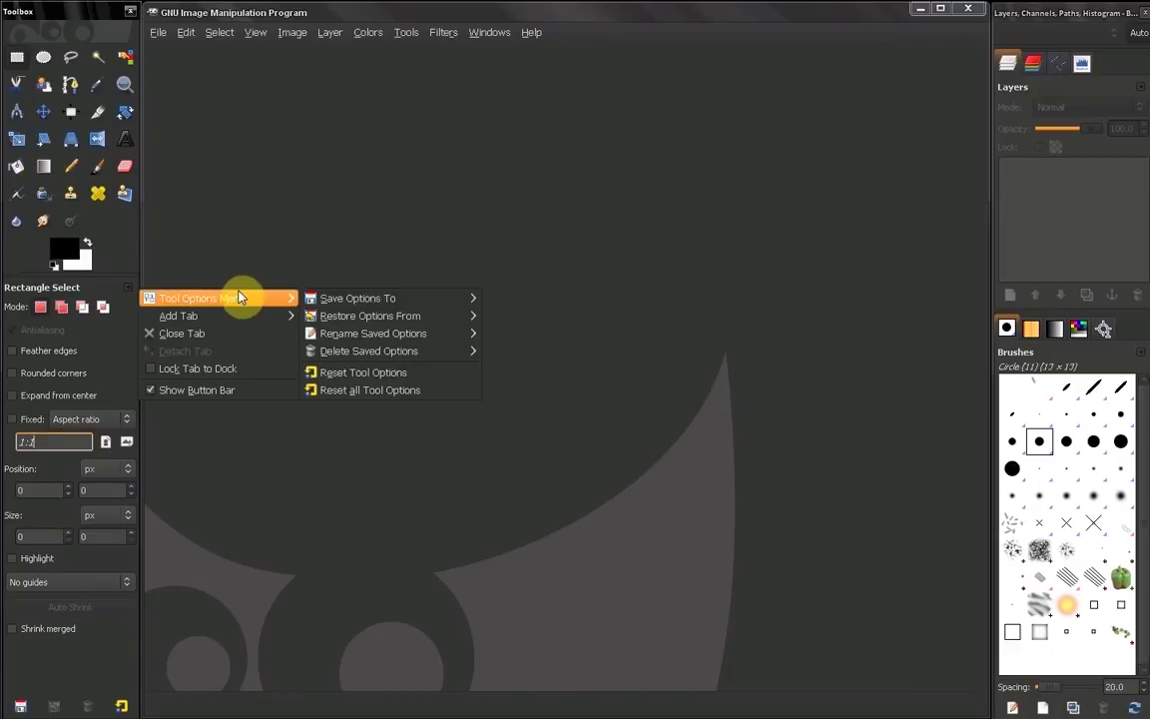
# Add a Display Navigation tab to the toolbox dock and switch between it and Tool Options.
pyautogui.moveTo(244, 322)
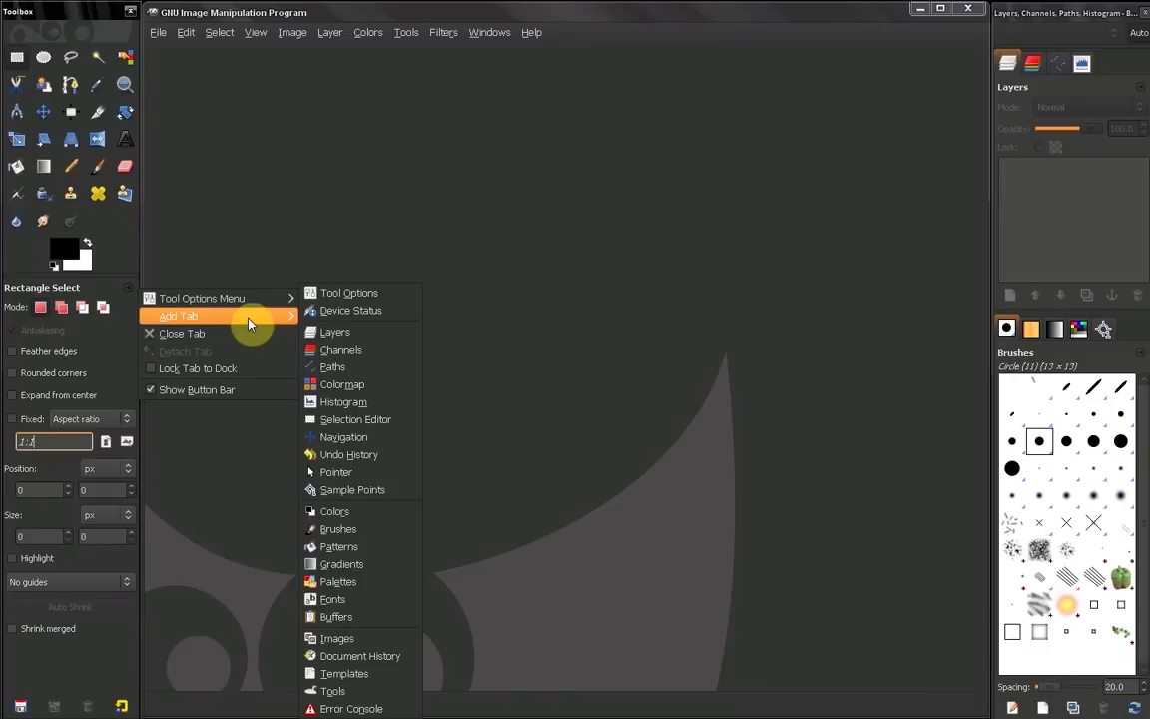
pyautogui.click(360, 439)
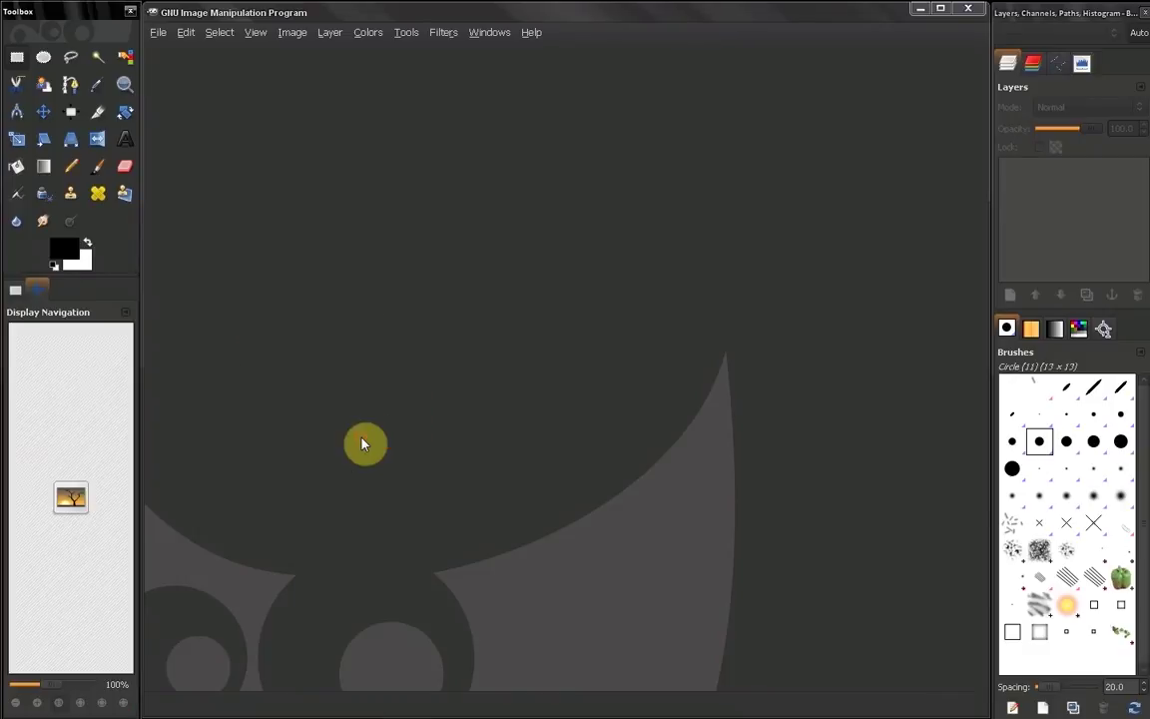
pyautogui.click(15, 291)
pyautogui.click(36, 293)
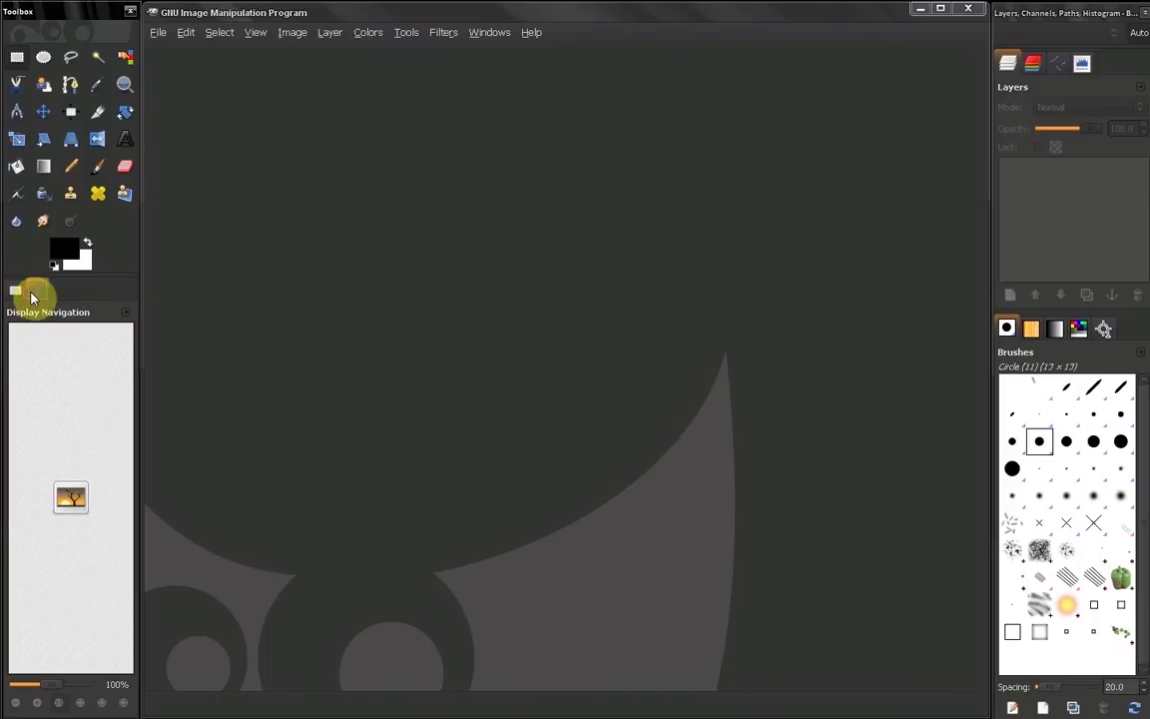
pyautogui.click(16, 292)
pyautogui.click(36, 290)
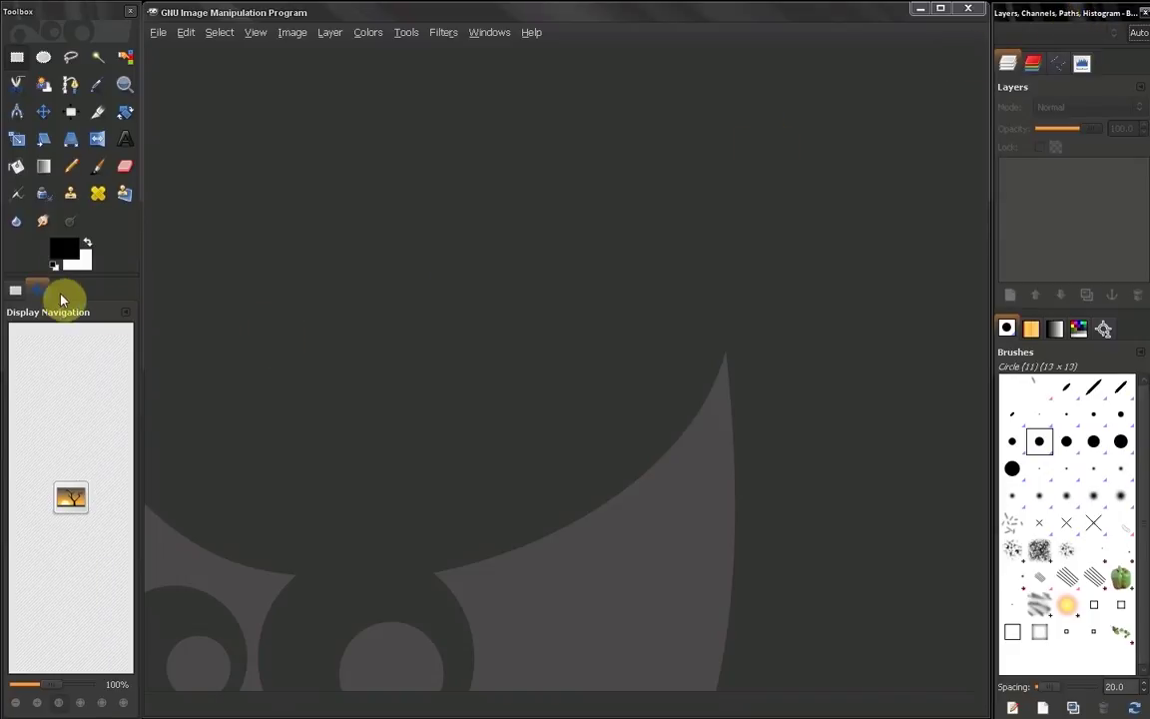
# Drag Display Navigation out into a floating window, close that window, and open the Tool Options tab menu.
pyautogui.moveTo(38, 290); pyautogui.dragTo(256, 313)
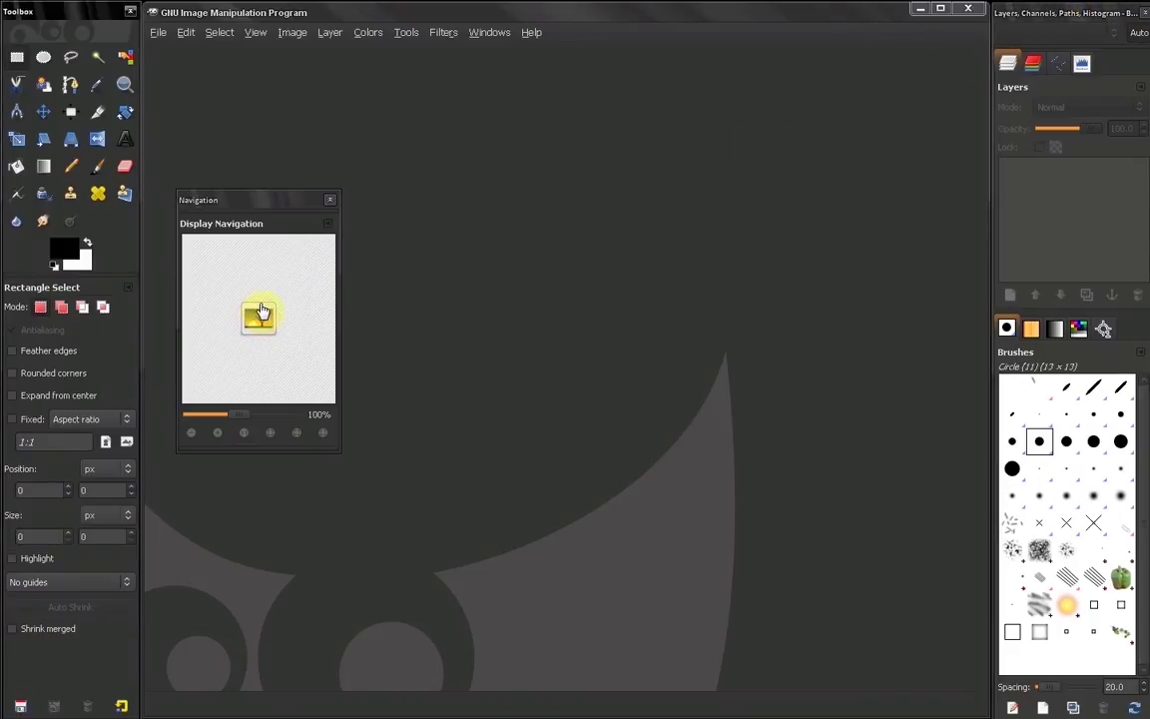
pyautogui.click(329, 198)
pyautogui.click(128, 290)
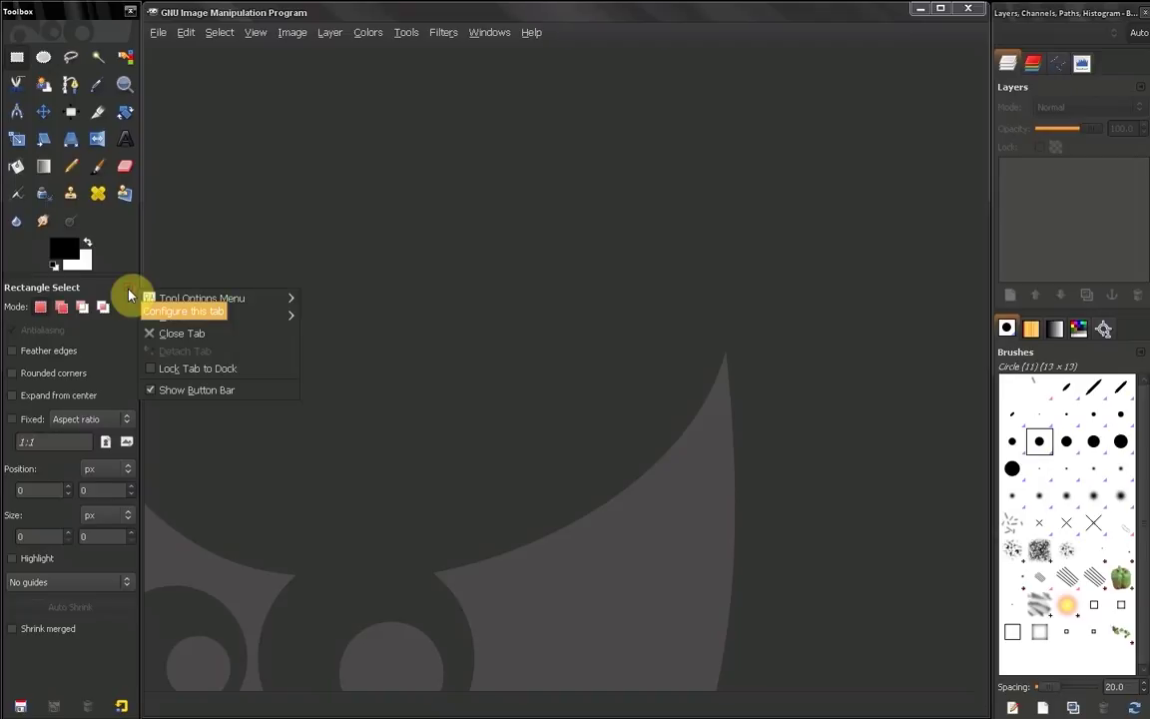
pyautogui.moveTo(195, 304)
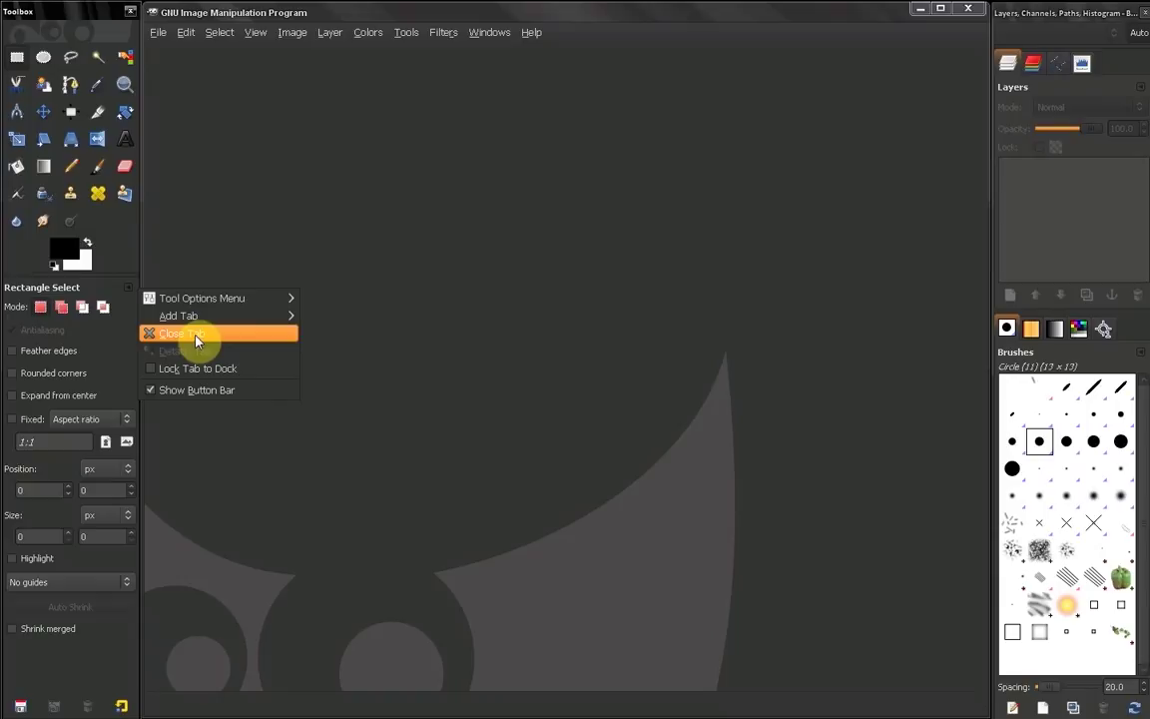
# Close the Tool Options tab, reopen it via Windows > Dockable Dialogs, and dock it into the toolbox.
pyautogui.click(185, 335)
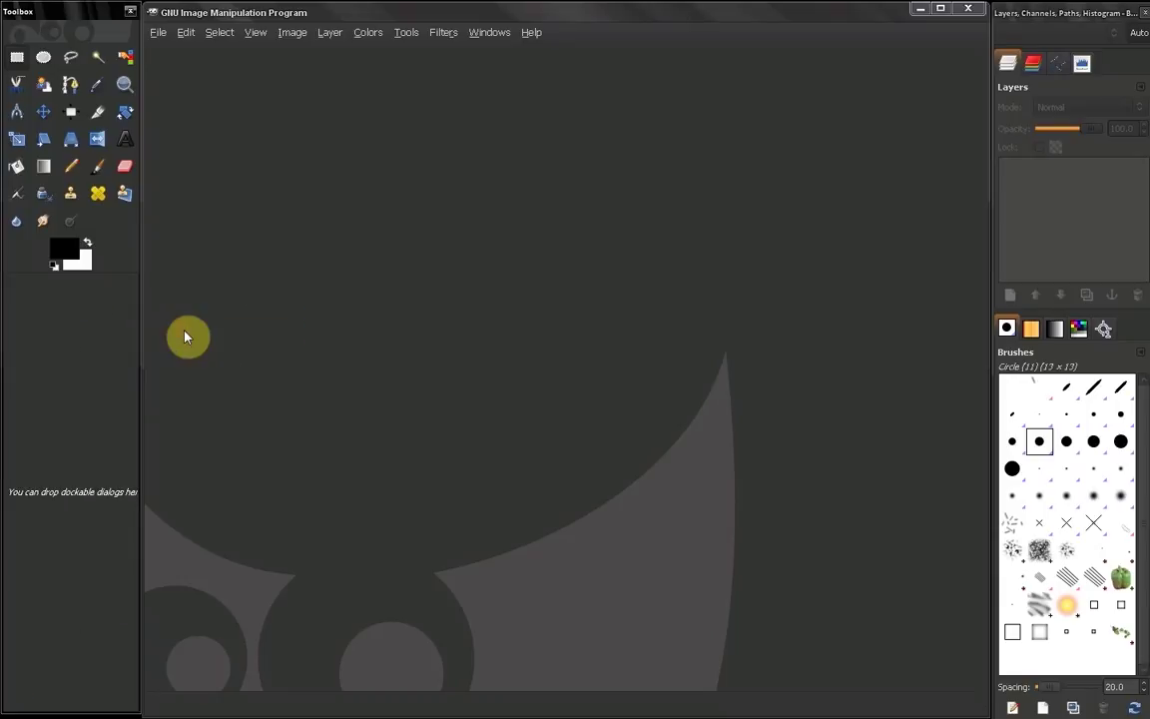
pyautogui.click(489, 32)
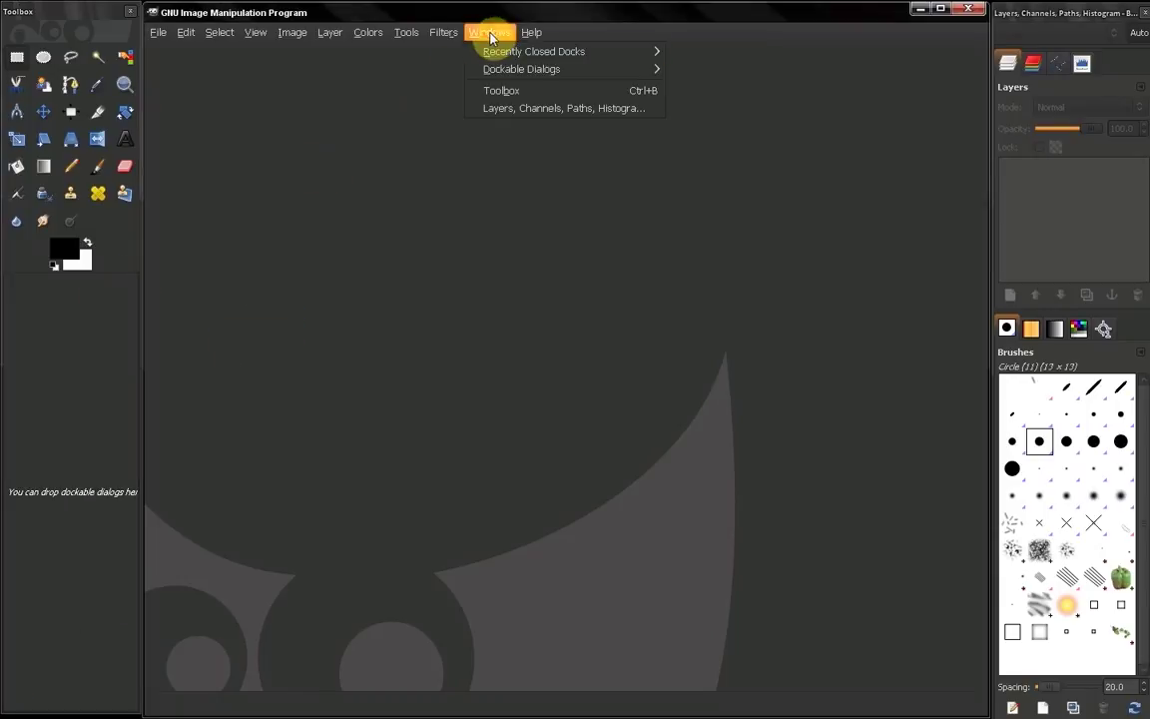
pyautogui.moveTo(531, 68)
pyautogui.click(707, 70)
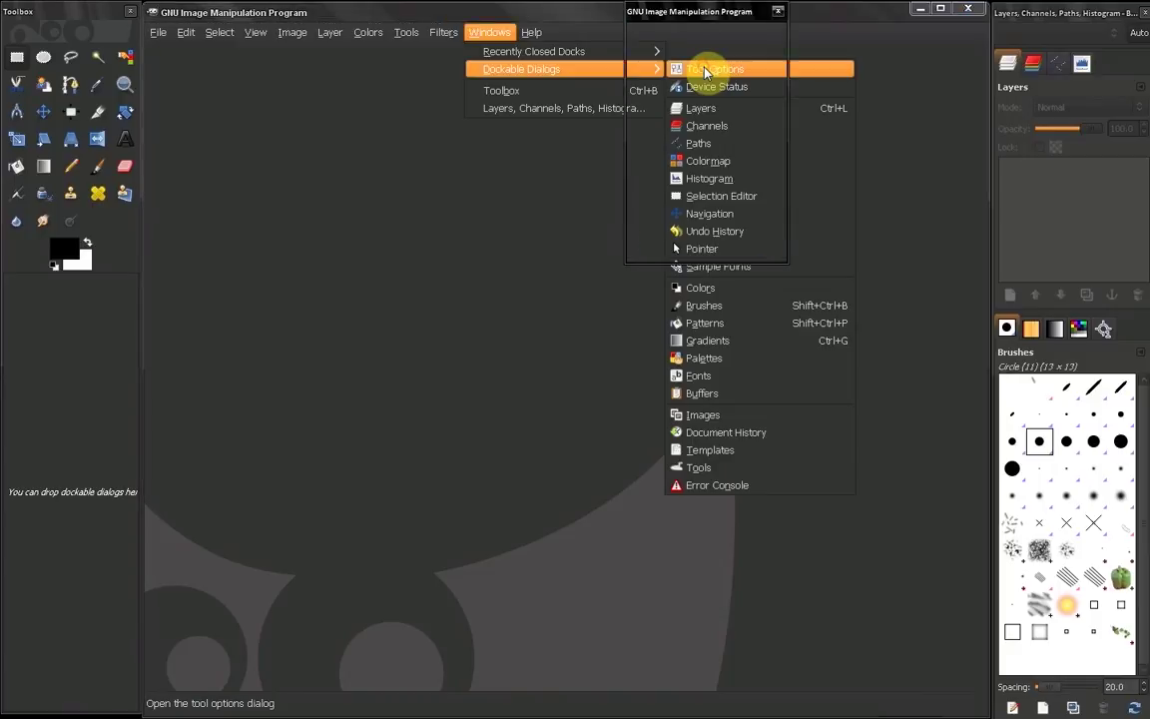
pyautogui.moveTo(731, 44); pyautogui.dragTo(93, 311)
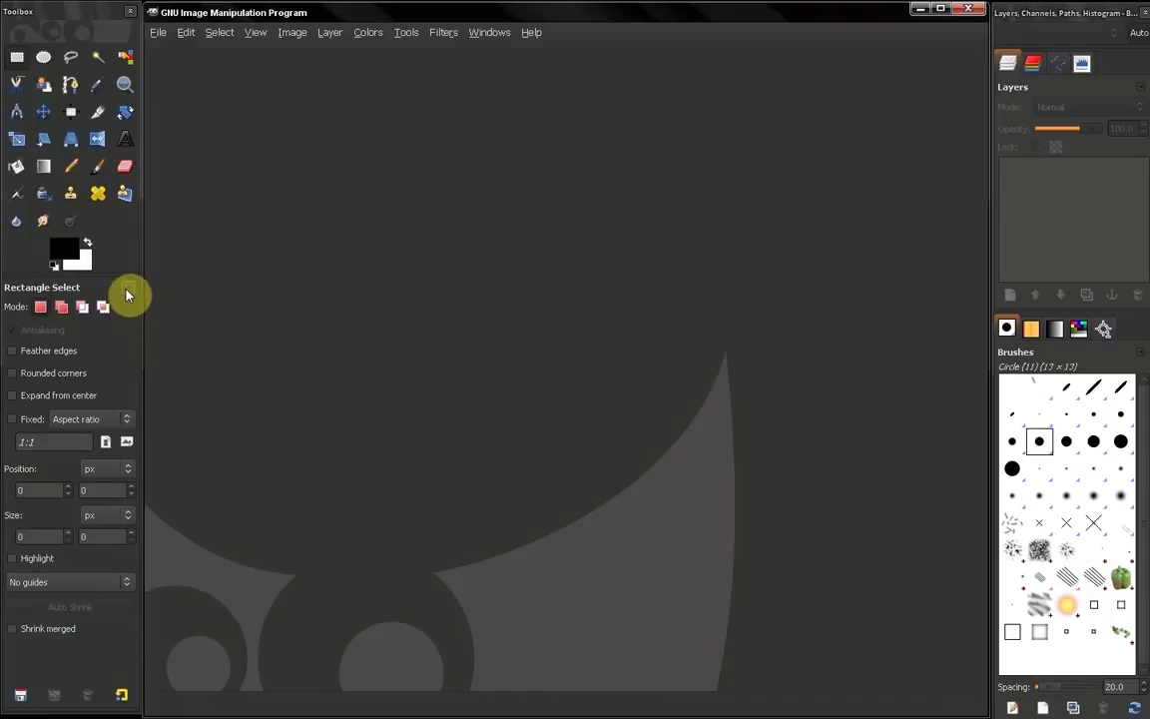
pyautogui.click(128, 294)
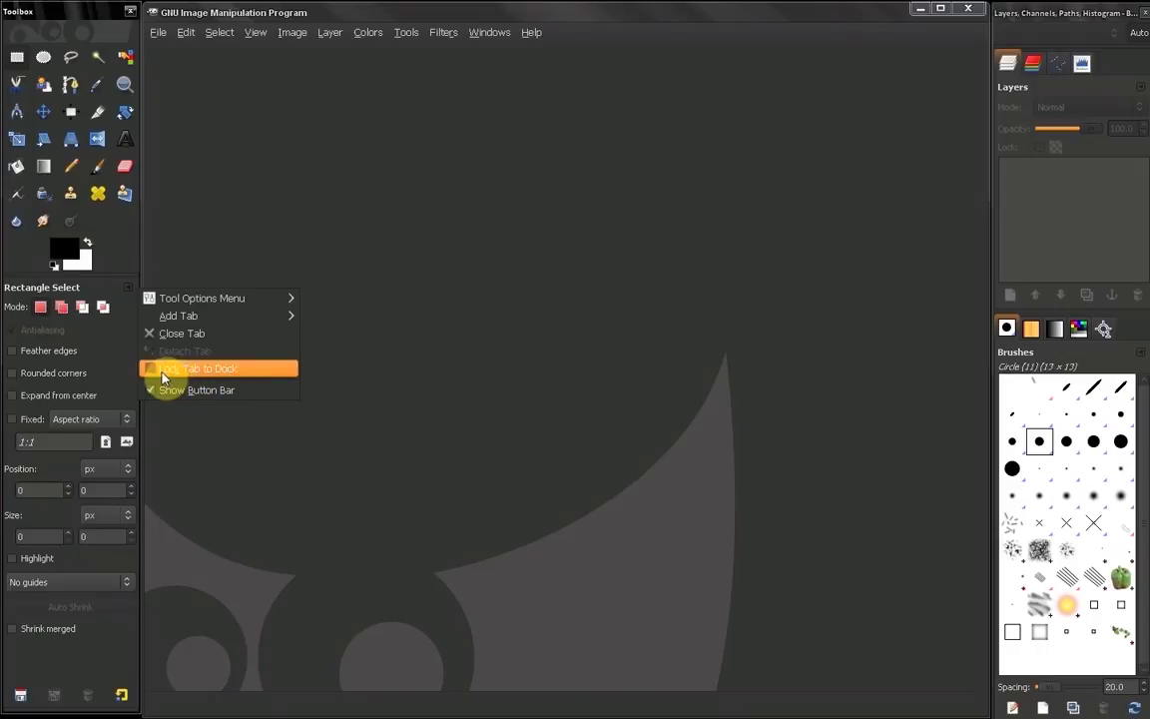
# Undock the Tool Options tab and dock it back into the toolbox.
pyautogui.click(120, 293)
pyautogui.moveTo(108, 295); pyautogui.dragTo(341, 282)
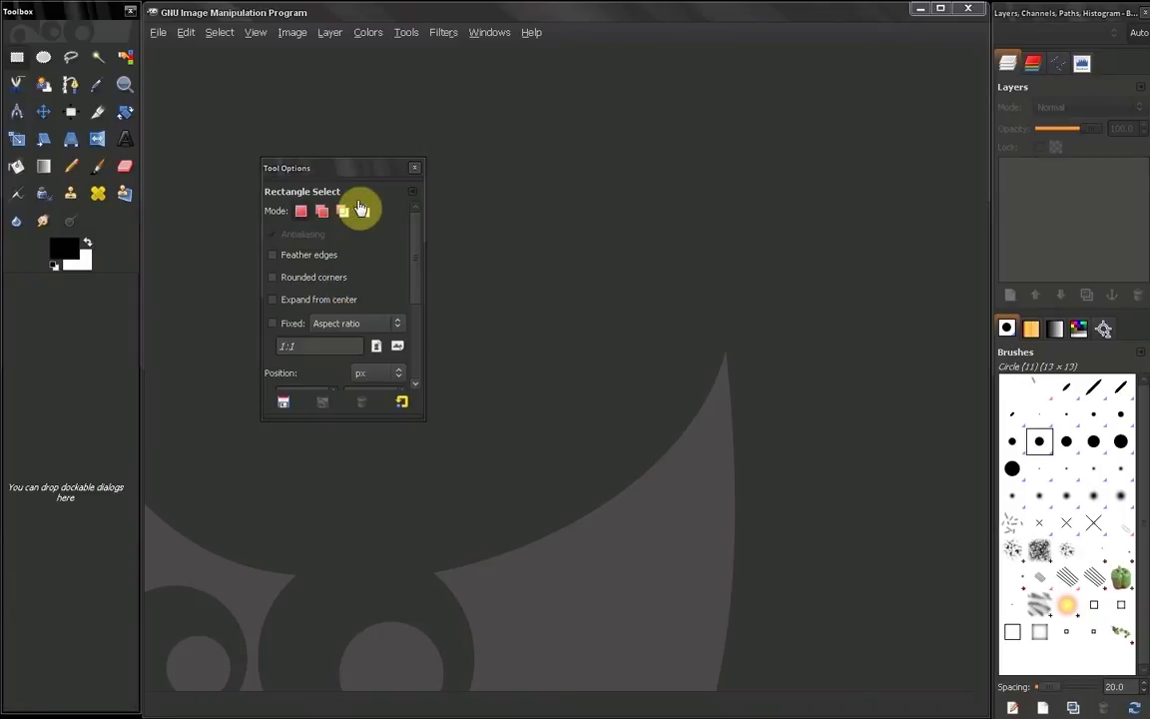
pyautogui.moveTo(372, 197); pyautogui.dragTo(125, 310)
# Enable Lock Tab to Dock for the Tool Options tab and confirm it in the tab menu.
pyautogui.click(127, 289)
pyautogui.click(159, 365)
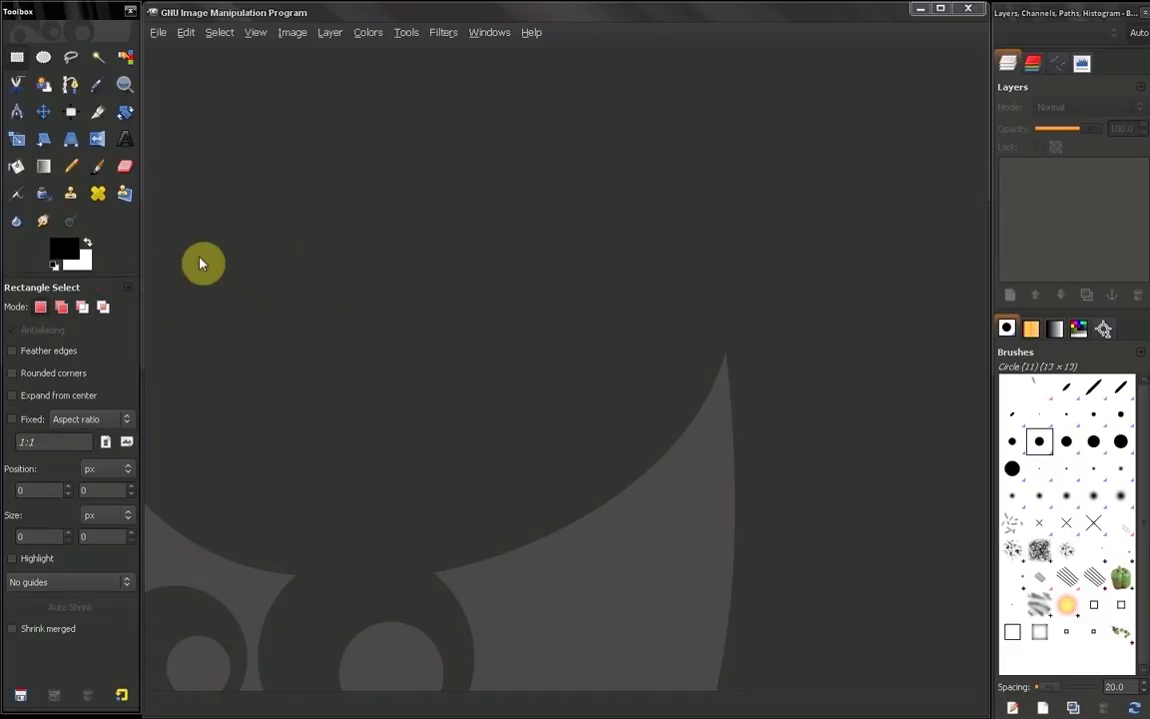
pyautogui.click(126, 292)
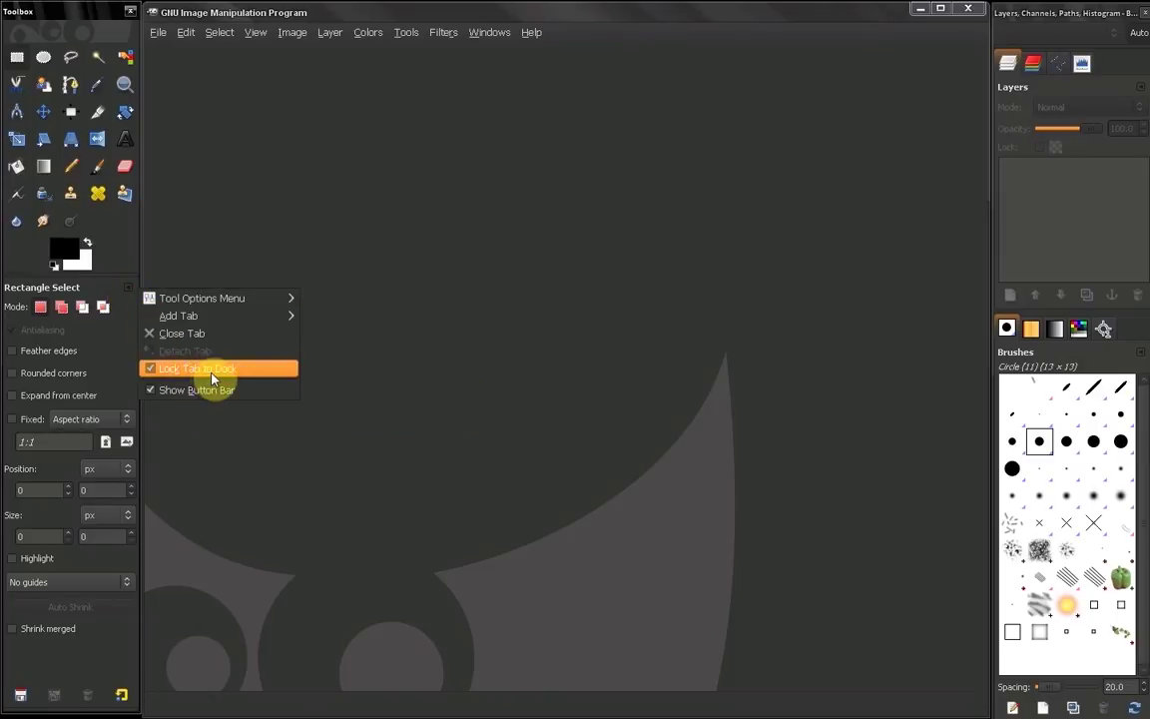
pyautogui.click(98, 297)
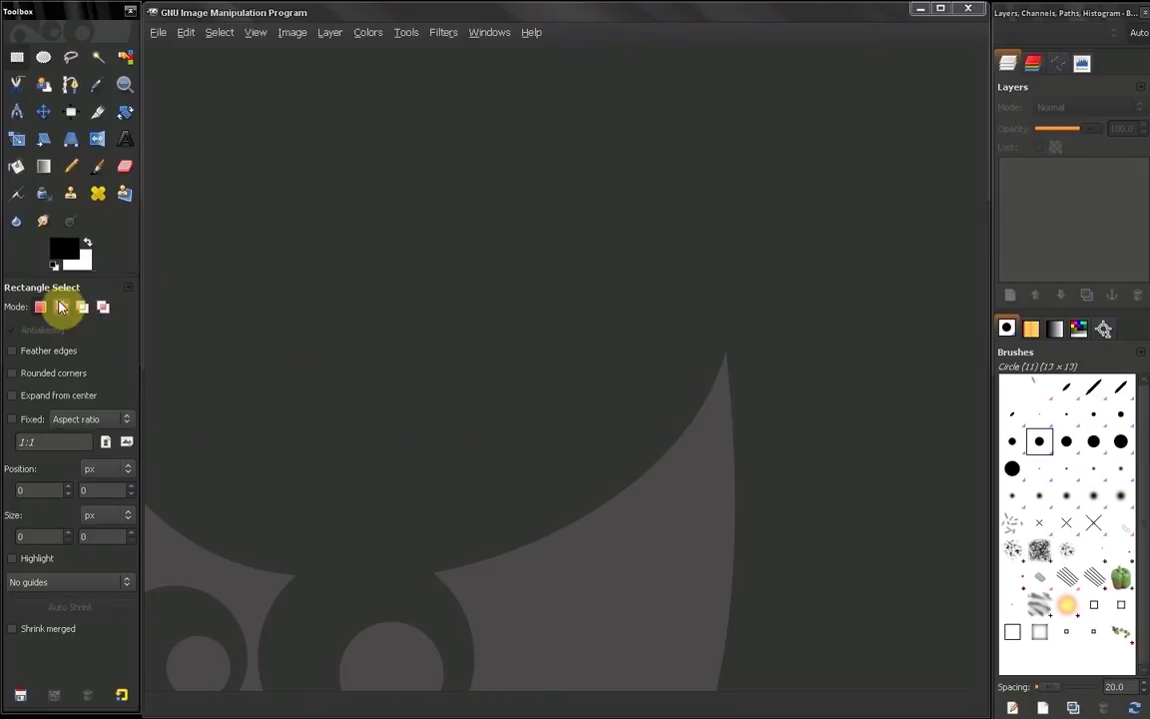
pyautogui.click(123, 292)
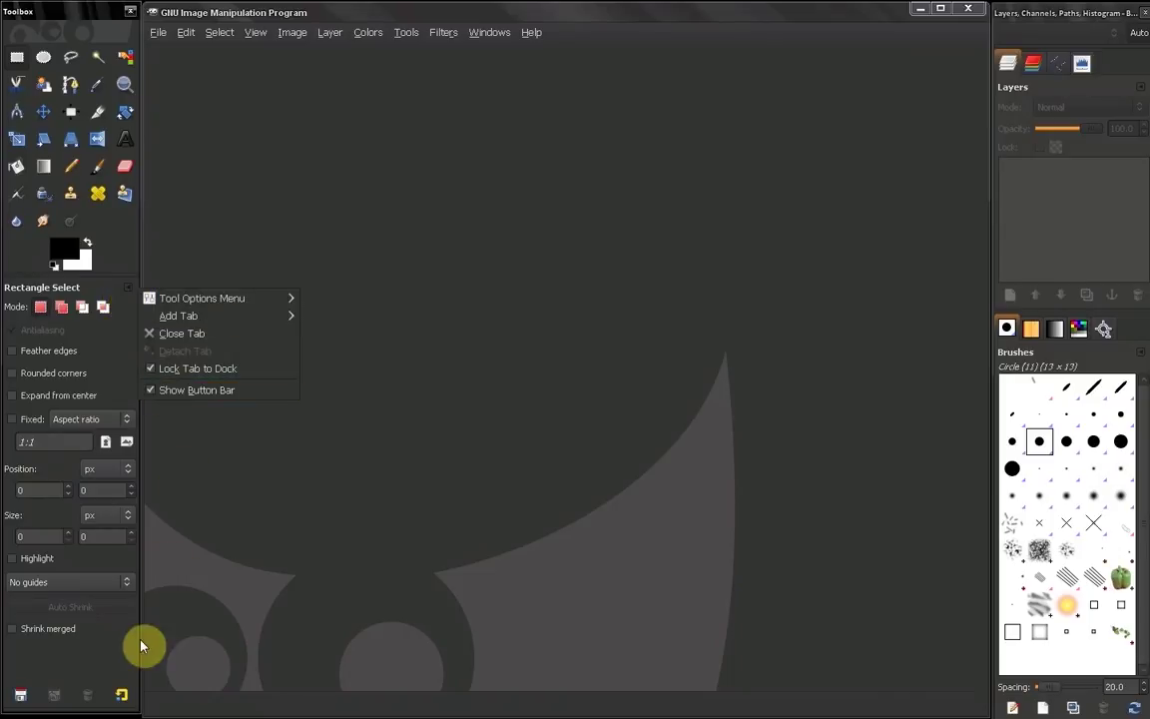
pyautogui.click(162, 389)
pyautogui.click(126, 287)
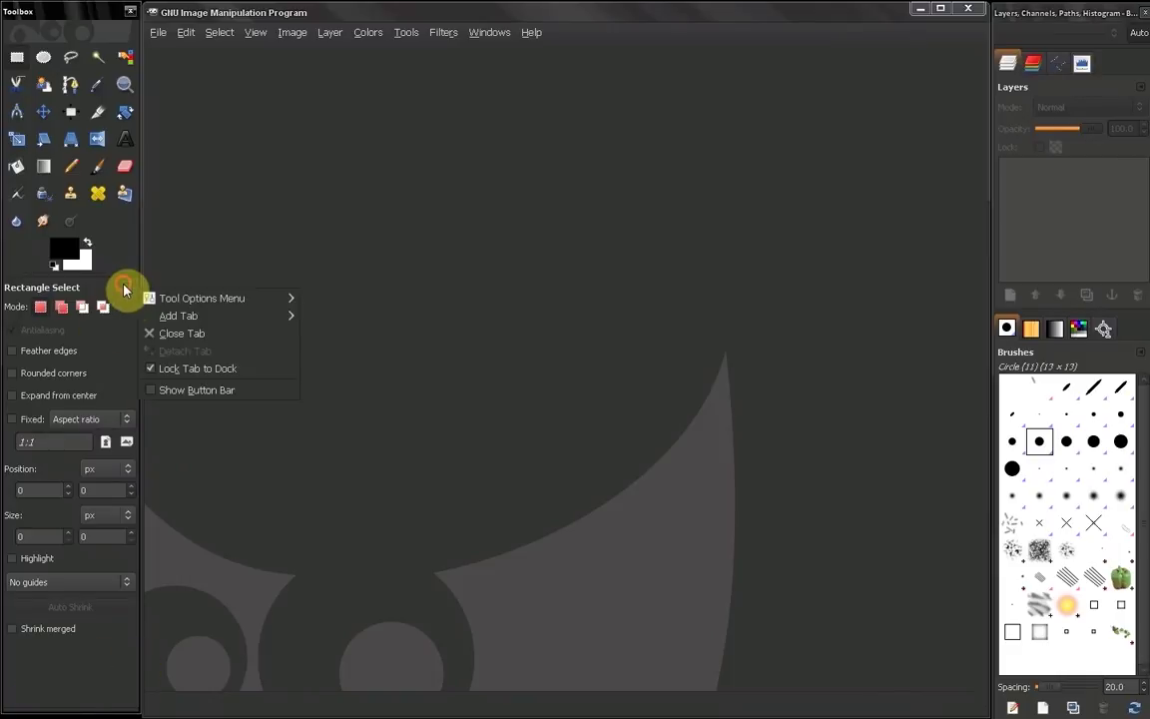
pyautogui.click(187, 390)
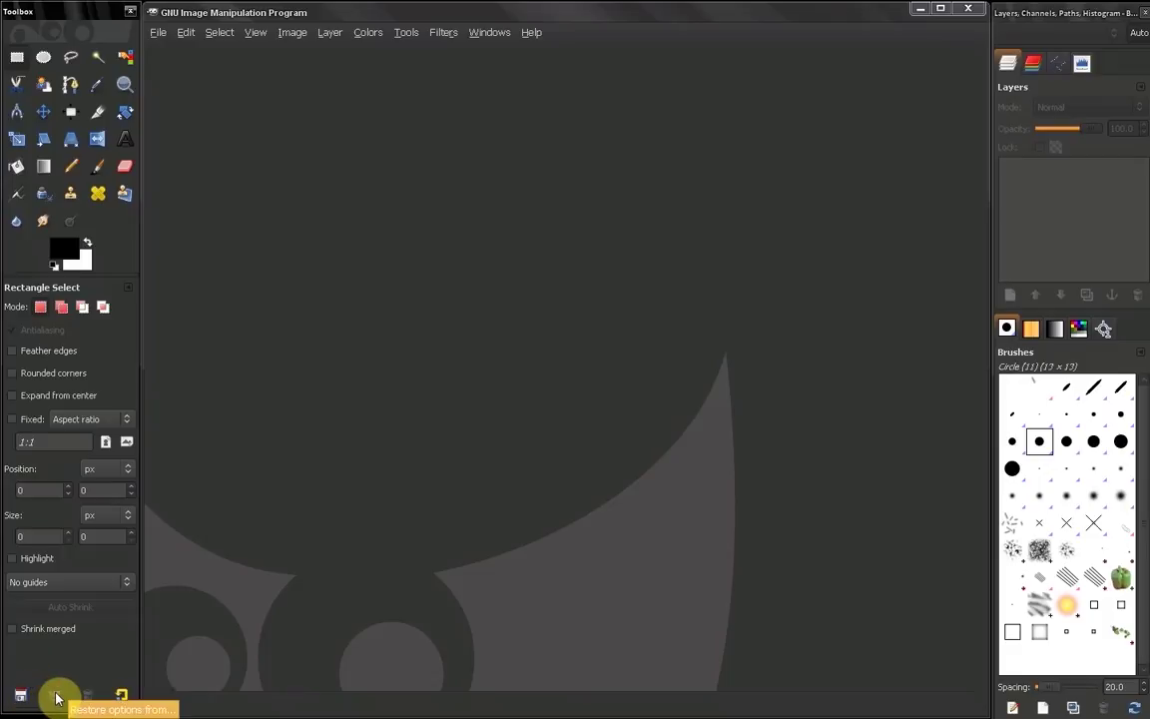
pyautogui.click(121, 694)
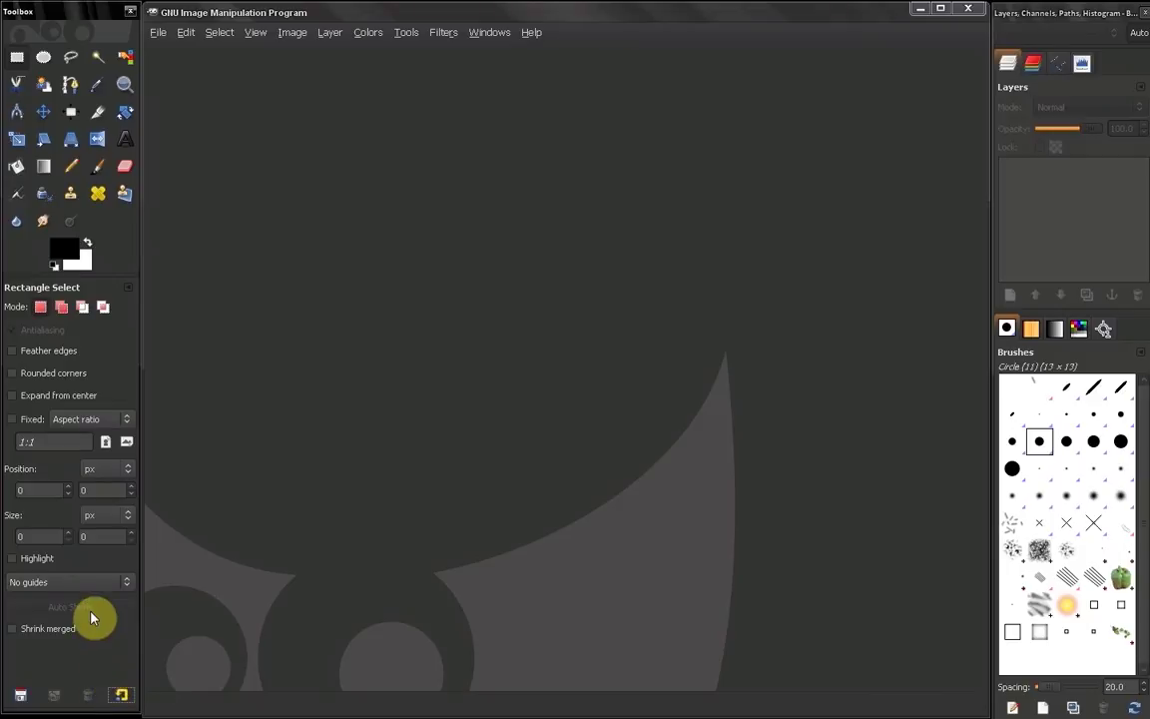